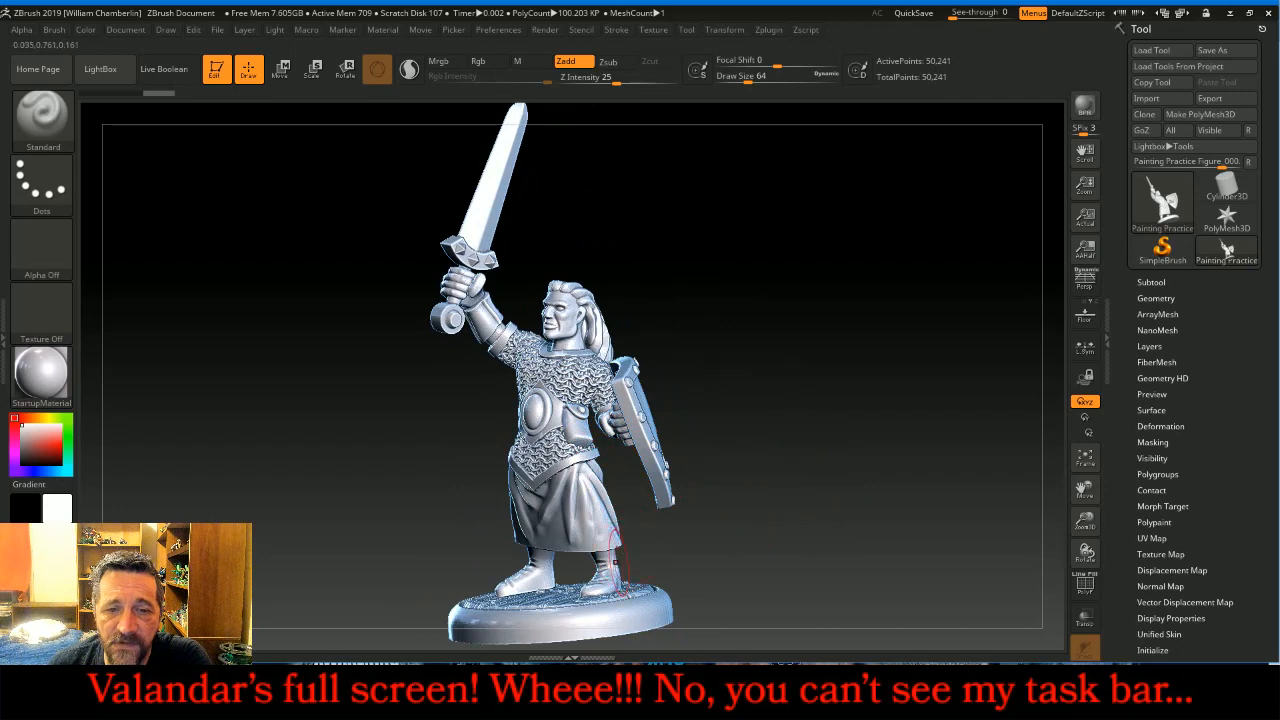
# Examine the warrior figure from the front, side and back, including its chainmail torso, belt and shield up close.
pyautogui.moveTo(619, 563); pyautogui.dragTo(589, 428)
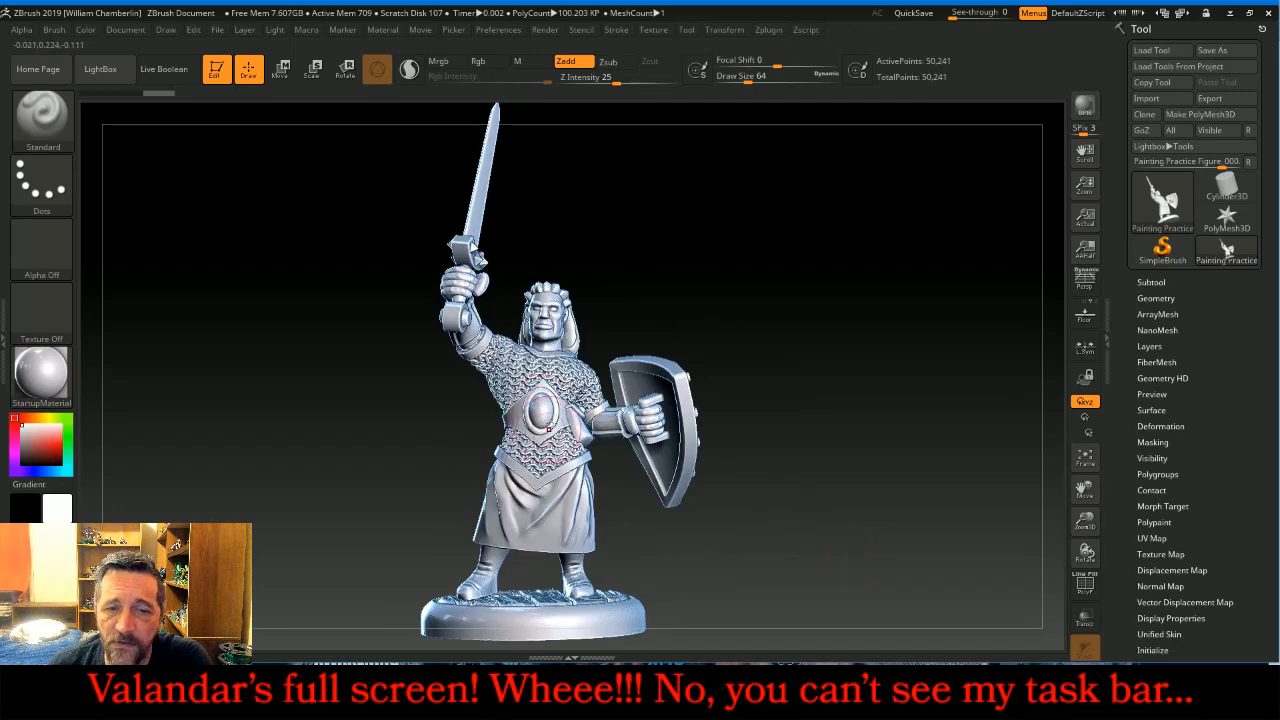
pyautogui.moveTo(845, 401); pyautogui.dragTo(750, 407)
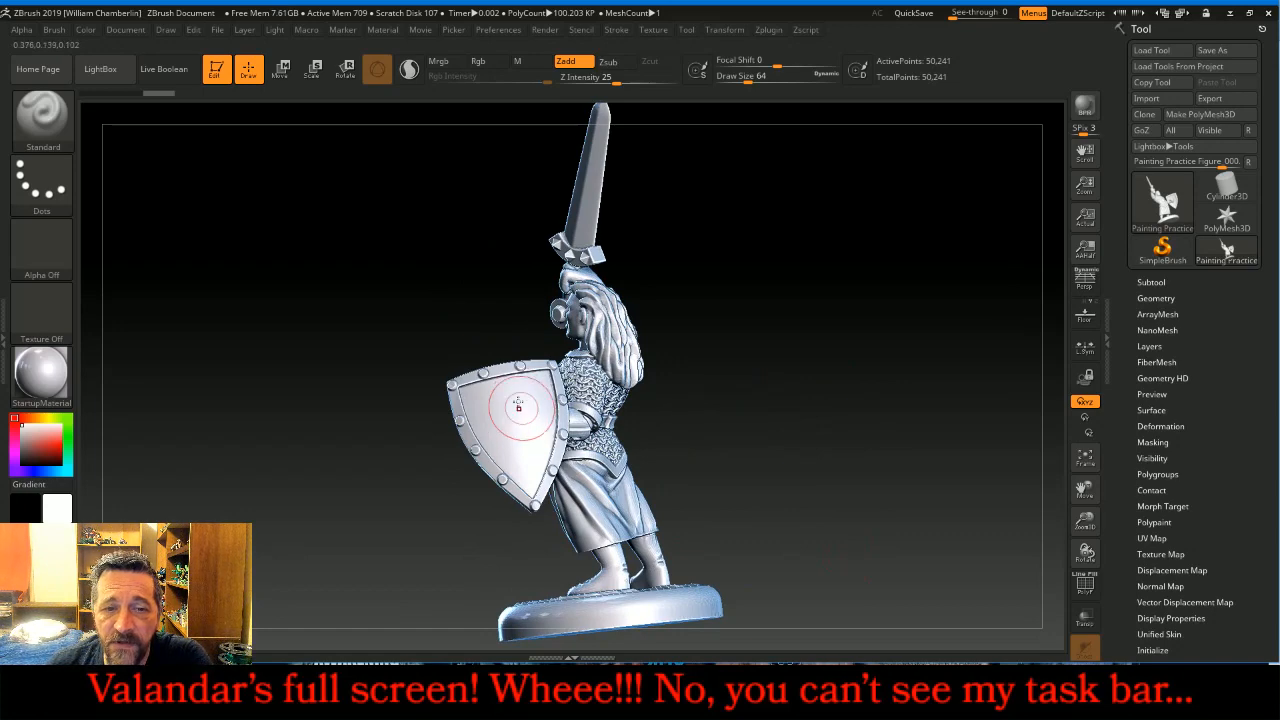
pyautogui.moveTo(782, 431)
pyautogui.mouseDown()
pyautogui.moveTo(906, 401)
pyautogui.moveTo(1010, 428)
pyautogui.moveTo(1080, 550)
pyautogui.moveTo(1073, 583)
pyautogui.mouseUp()
pyautogui.moveTo(1084, 490); pyautogui.dragTo(1088, 460)
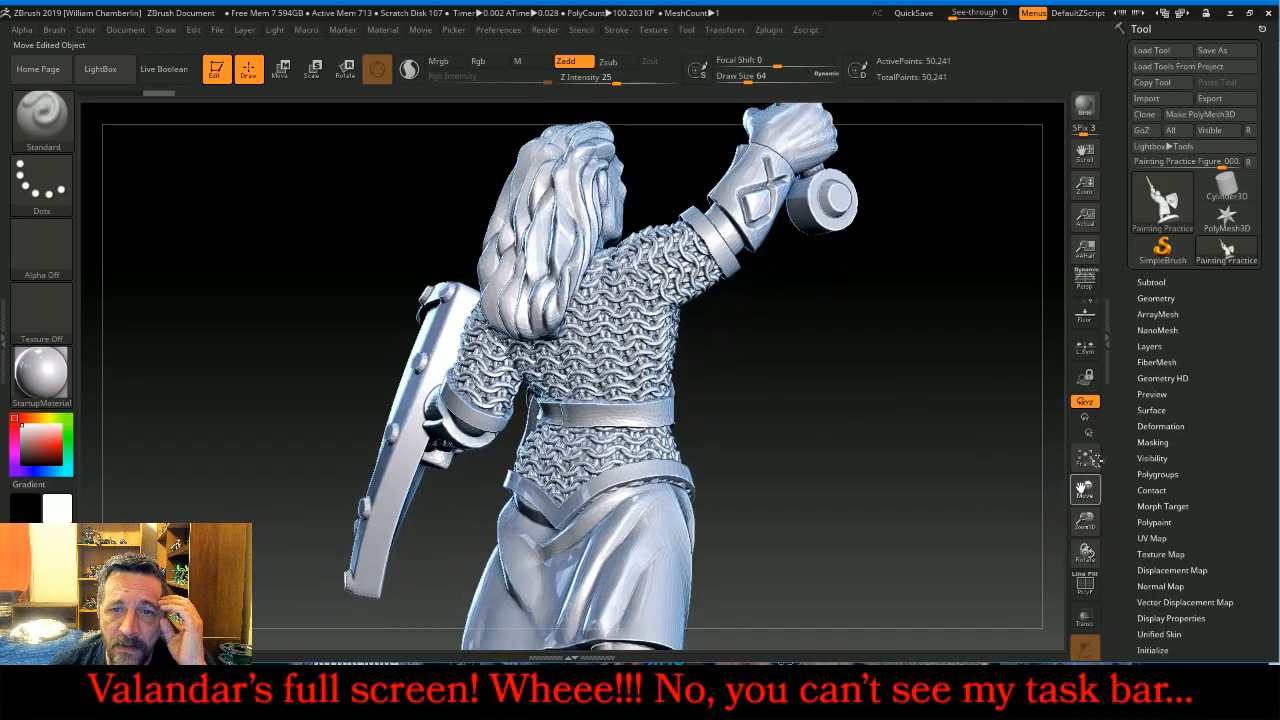
pyautogui.moveTo(925, 401); pyautogui.dragTo(925, 450)
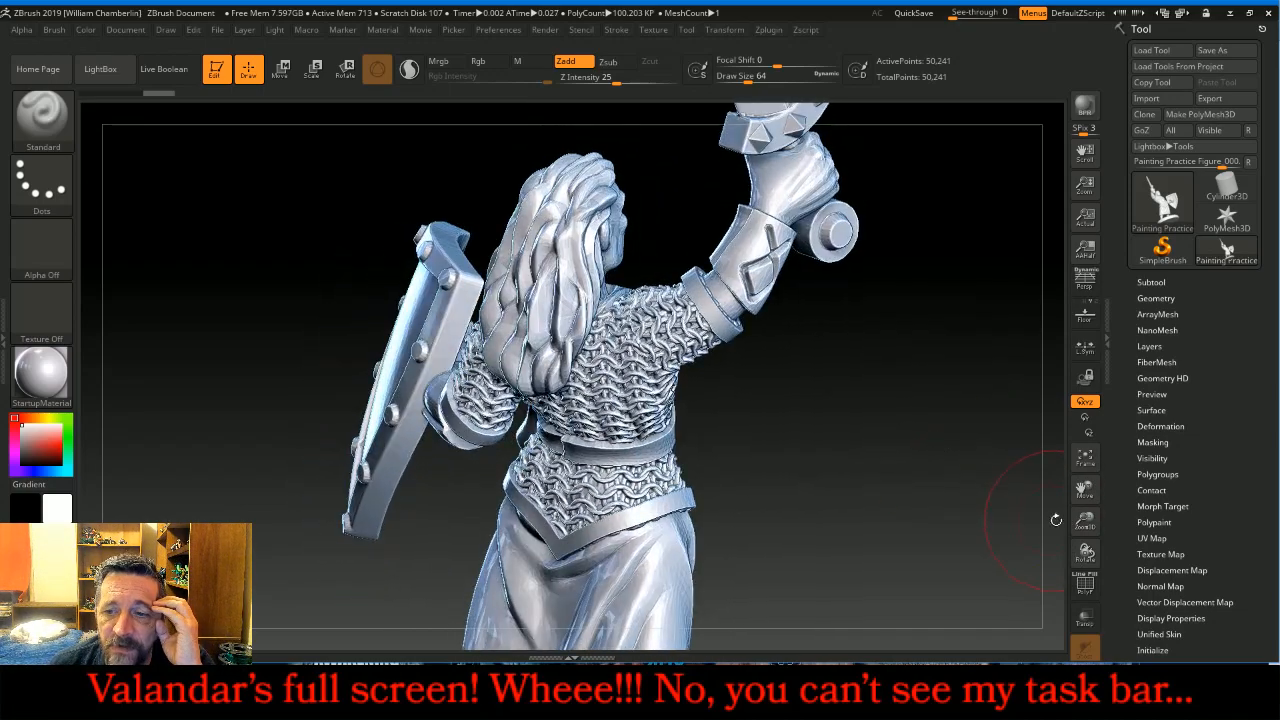
pyautogui.moveTo(1084, 527); pyautogui.dragTo(1045, 503)
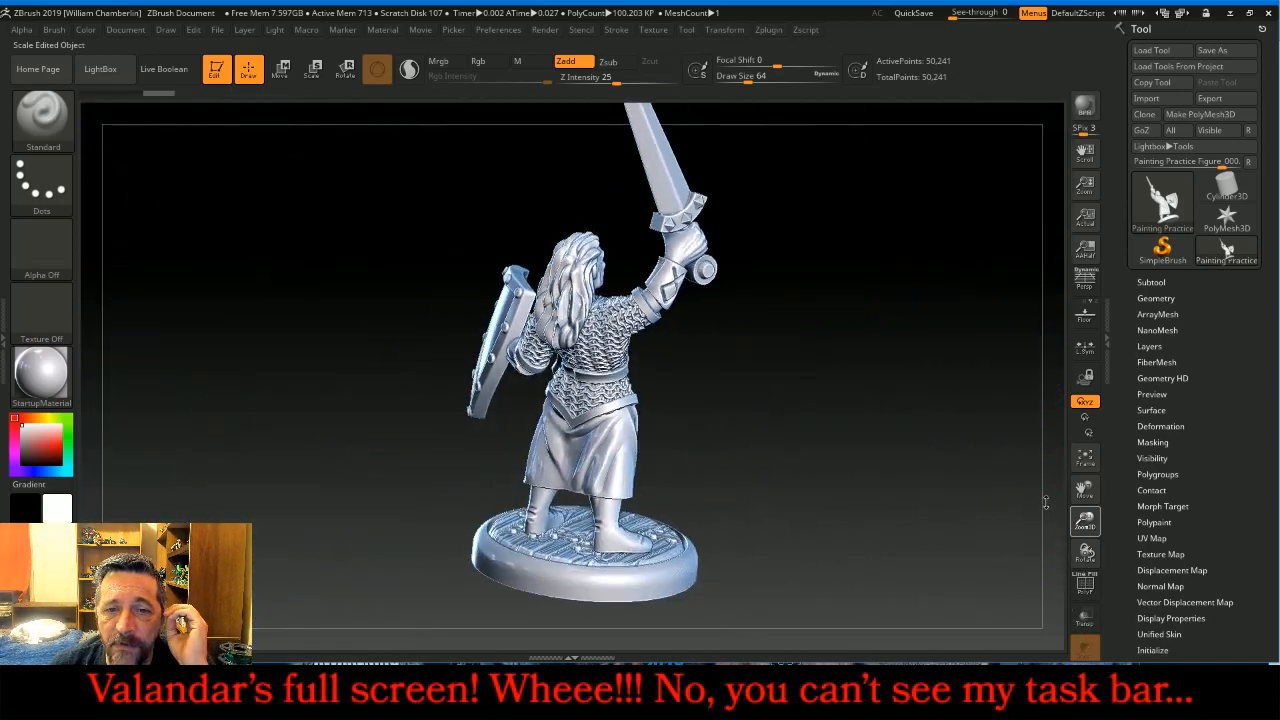
pyautogui.moveTo(947, 486); pyautogui.dragTo(906, 484)
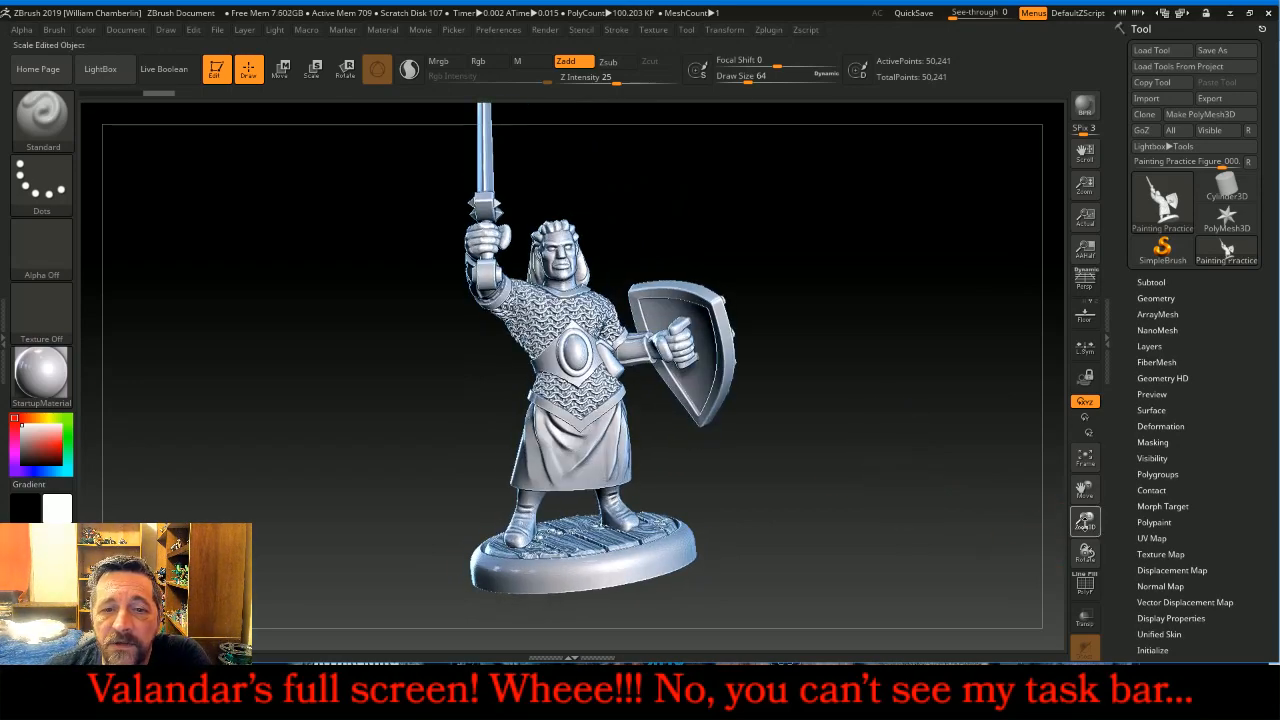
pyautogui.moveTo(1085, 522); pyautogui.dragTo(1076, 628)
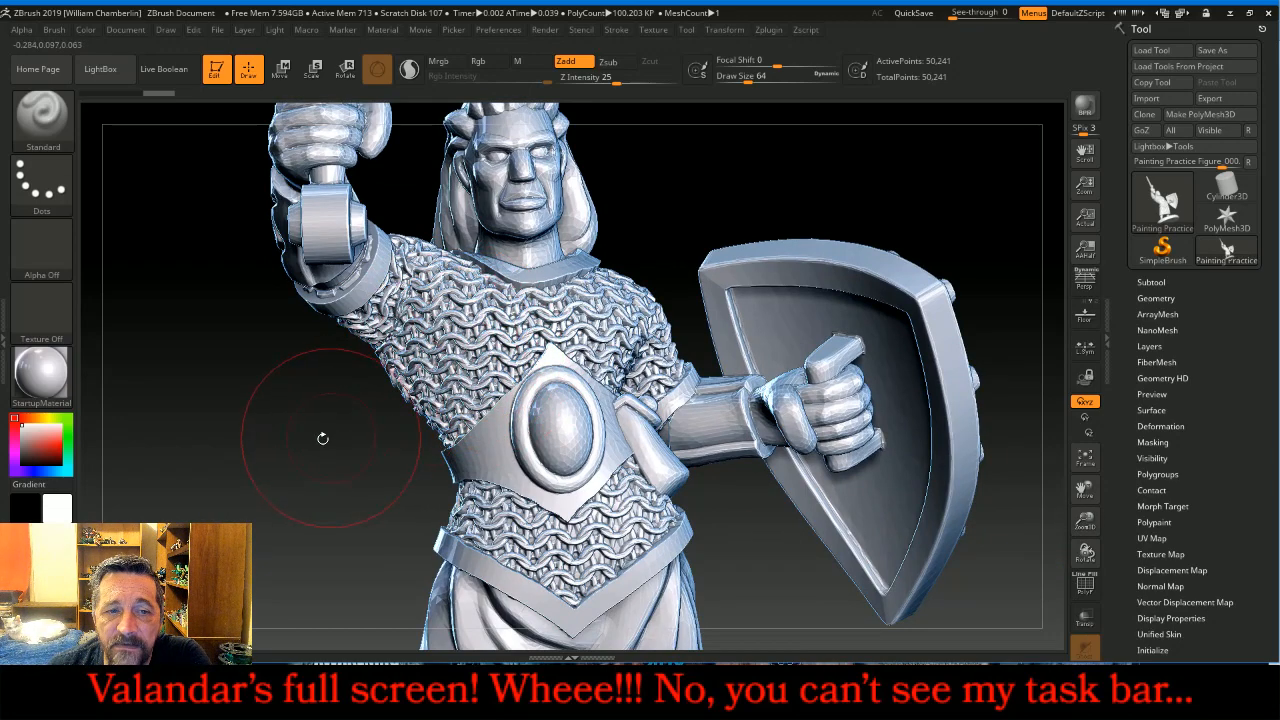
pyautogui.moveTo(322, 438)
pyautogui.mouseDown()
pyautogui.moveTo(295, 448)
pyautogui.moveTo(470, 453)
pyautogui.moveTo(450, 479)
pyautogui.moveTo(312, 446)
pyautogui.mouseUp()
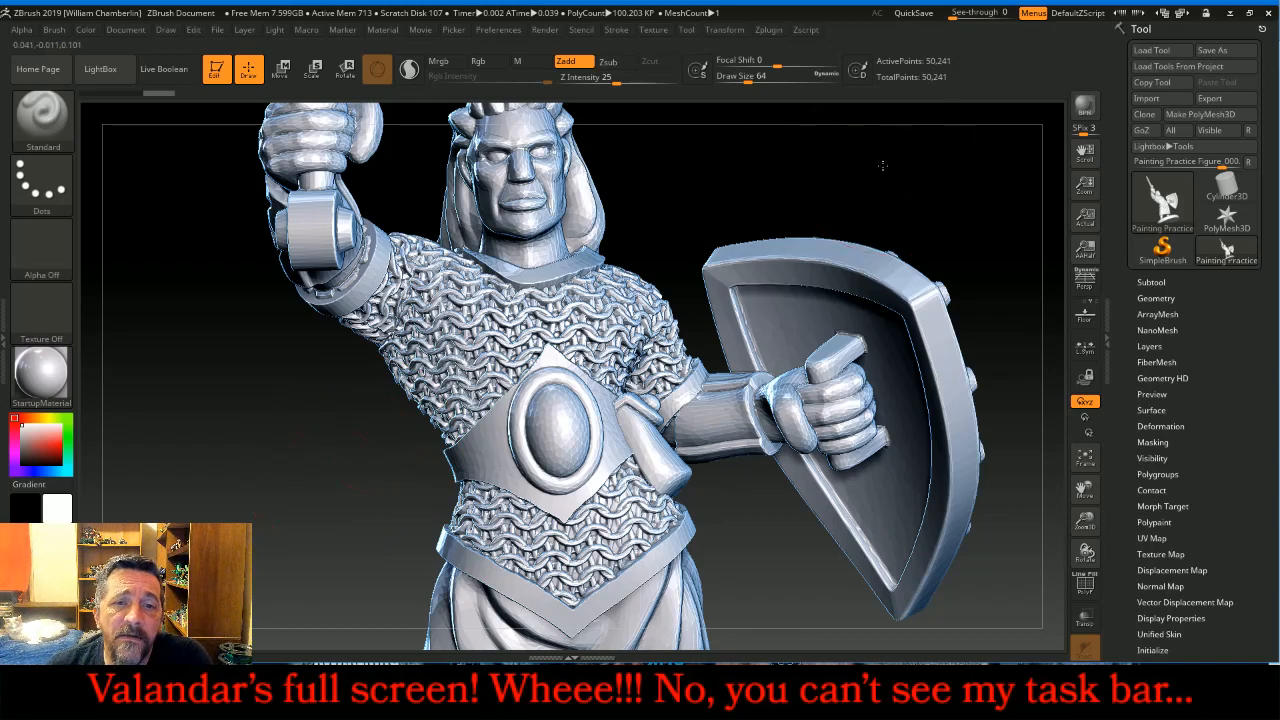
pyautogui.moveTo(882, 165)
pyautogui.mouseDown()
pyautogui.moveTo(820, 166)
pyautogui.moveTo(738, 193)
pyautogui.moveTo(850, 198)
pyautogui.moveTo(897, 170)
pyautogui.moveTo(875, 156)
pyautogui.mouseUp()
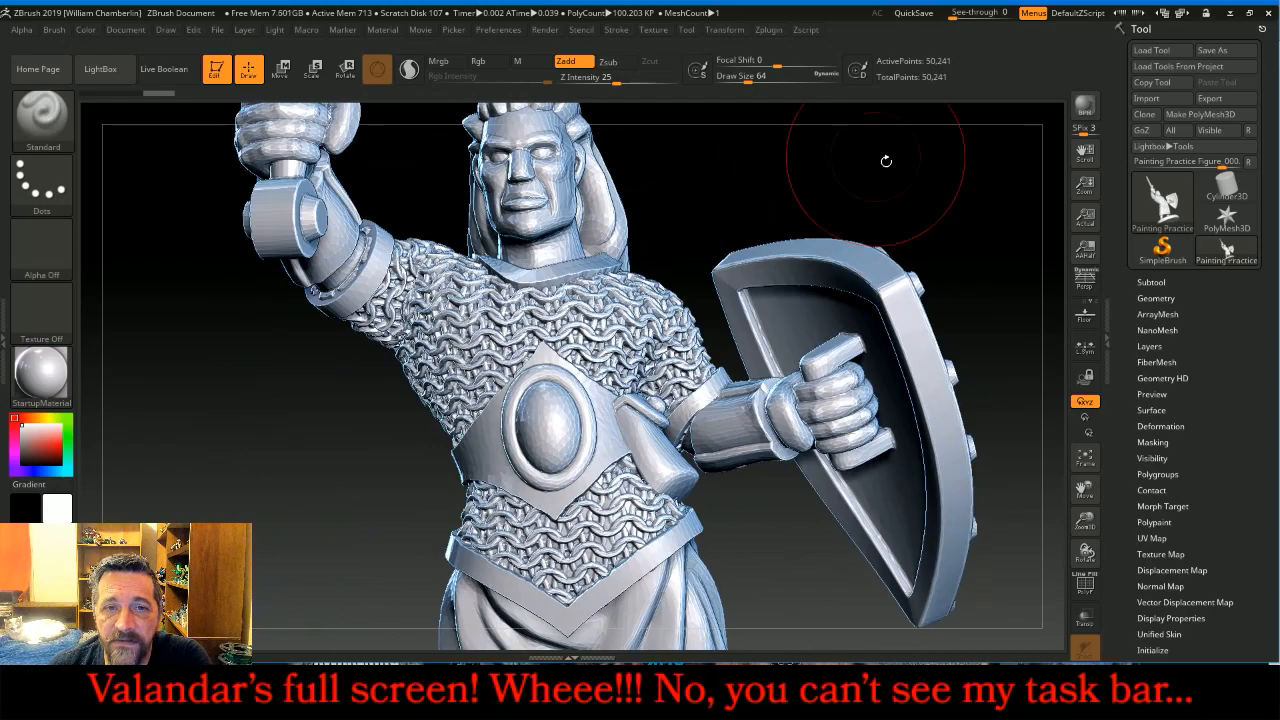
pyautogui.moveTo(977, 211)
pyautogui.mouseDown()
pyautogui.moveTo(951, 234)
pyautogui.moveTo(988, 221)
pyautogui.mouseUp()
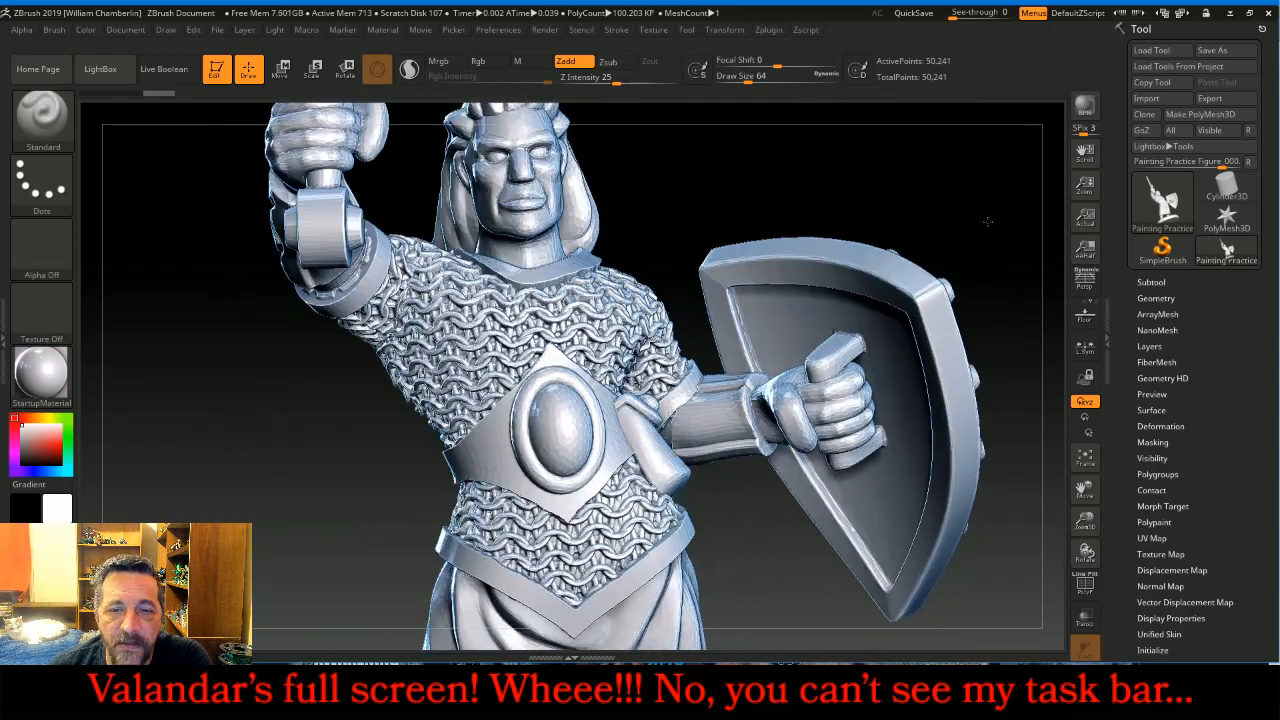
# Inspect the cloth folds of the skirt from behind and in front, ending with the whole figure framed.
pyautogui.moveTo(1085, 489); pyautogui.dragTo(1086, 243)
pyautogui.moveTo(949, 451)
pyautogui.mouseDown()
pyautogui.moveTo(967, 459)
pyautogui.moveTo(912, 434)
pyautogui.moveTo(933, 443)
pyautogui.moveTo(875, 447)
pyautogui.moveTo(944, 465)
pyautogui.moveTo(924, 459)
pyautogui.mouseUp()
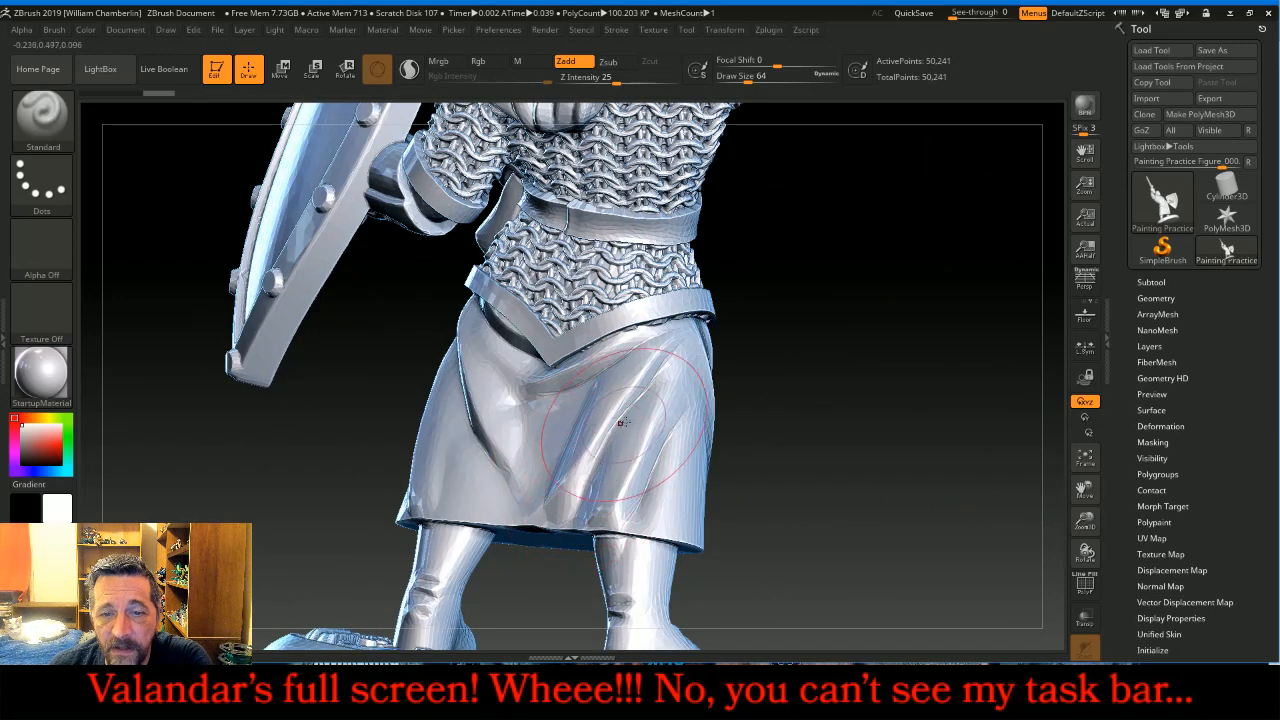
pyautogui.moveTo(859, 345)
pyautogui.mouseDown()
pyautogui.moveTo(650, 330)
pyautogui.moveTo(806, 250)
pyautogui.moveTo(838, 366)
pyautogui.mouseUp()
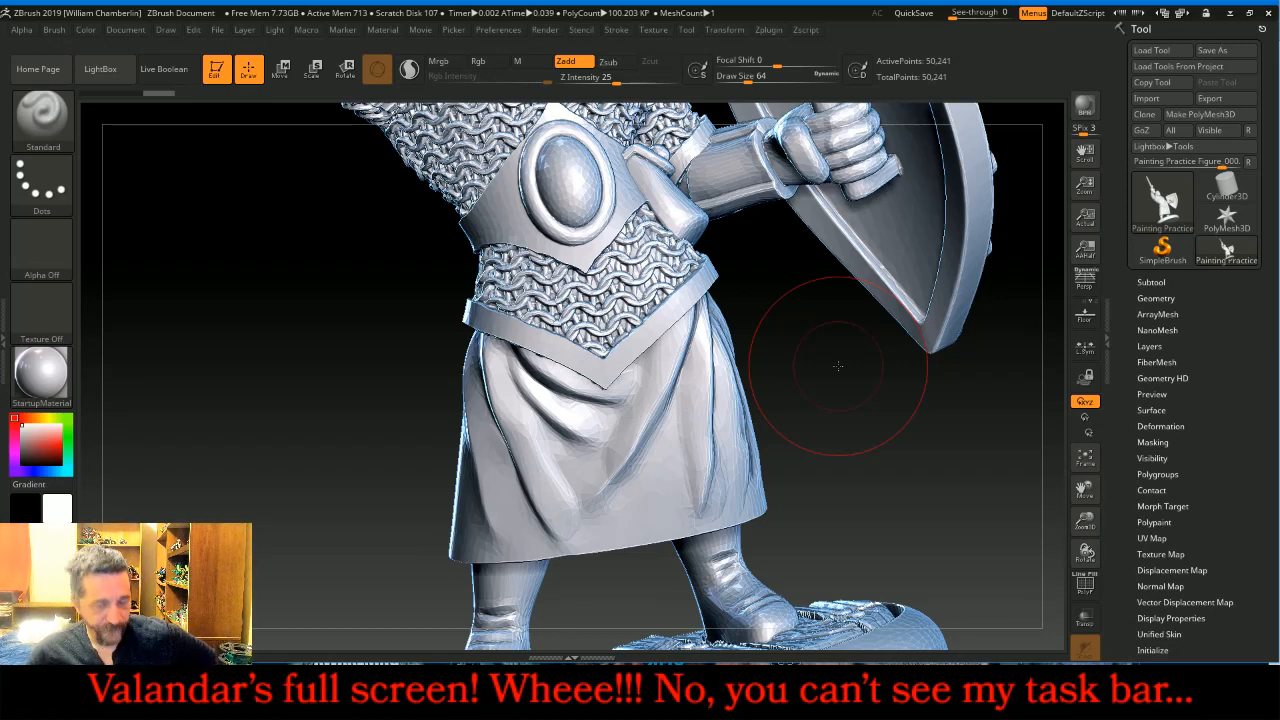
pyautogui.moveTo(846, 373)
pyautogui.mouseDown()
pyautogui.moveTo(952, 368)
pyautogui.moveTo(858, 368)
pyautogui.mouseUp()
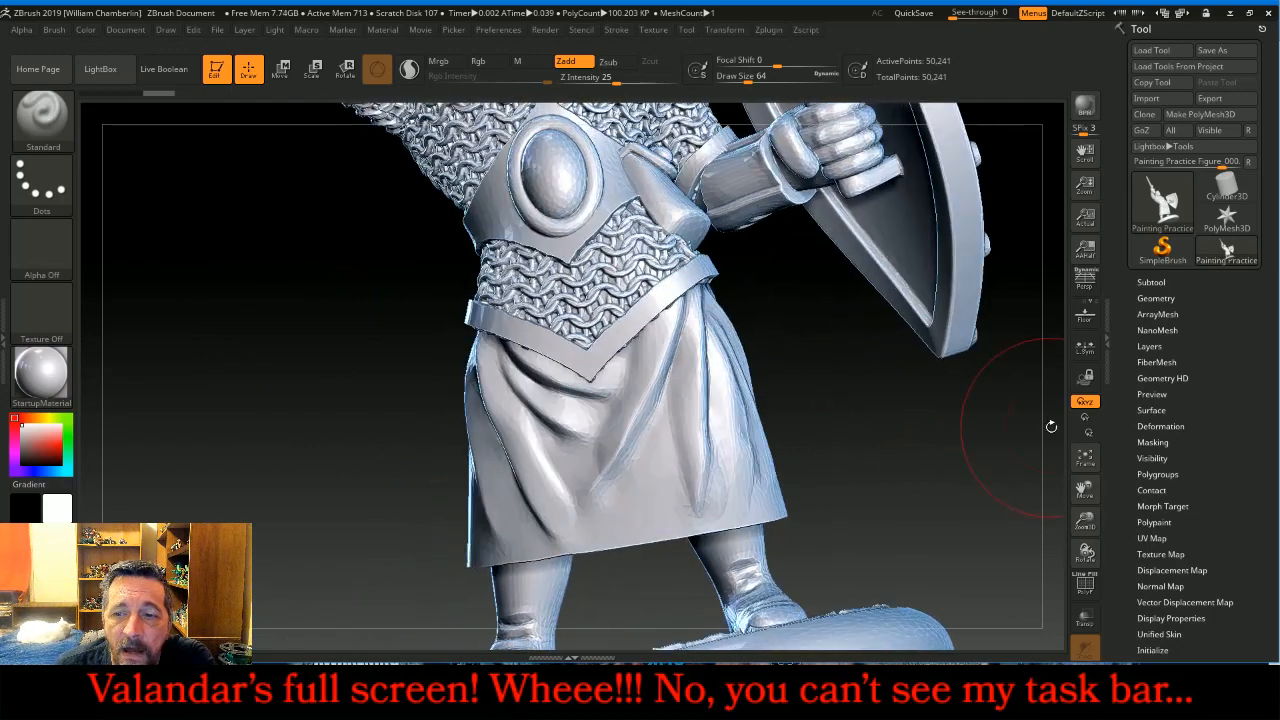
pyautogui.click(1085, 455)
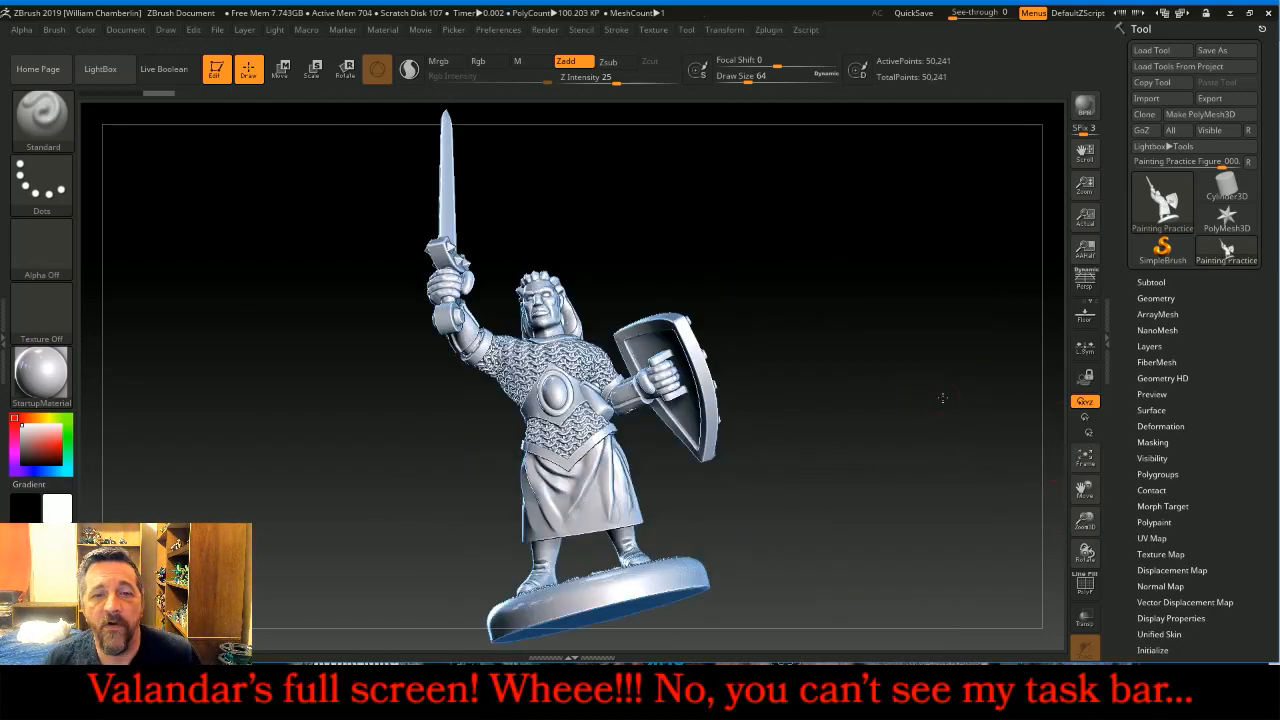
pyautogui.moveTo(920, 400); pyautogui.dragTo(940, 398)
pyautogui.click(809, 305)
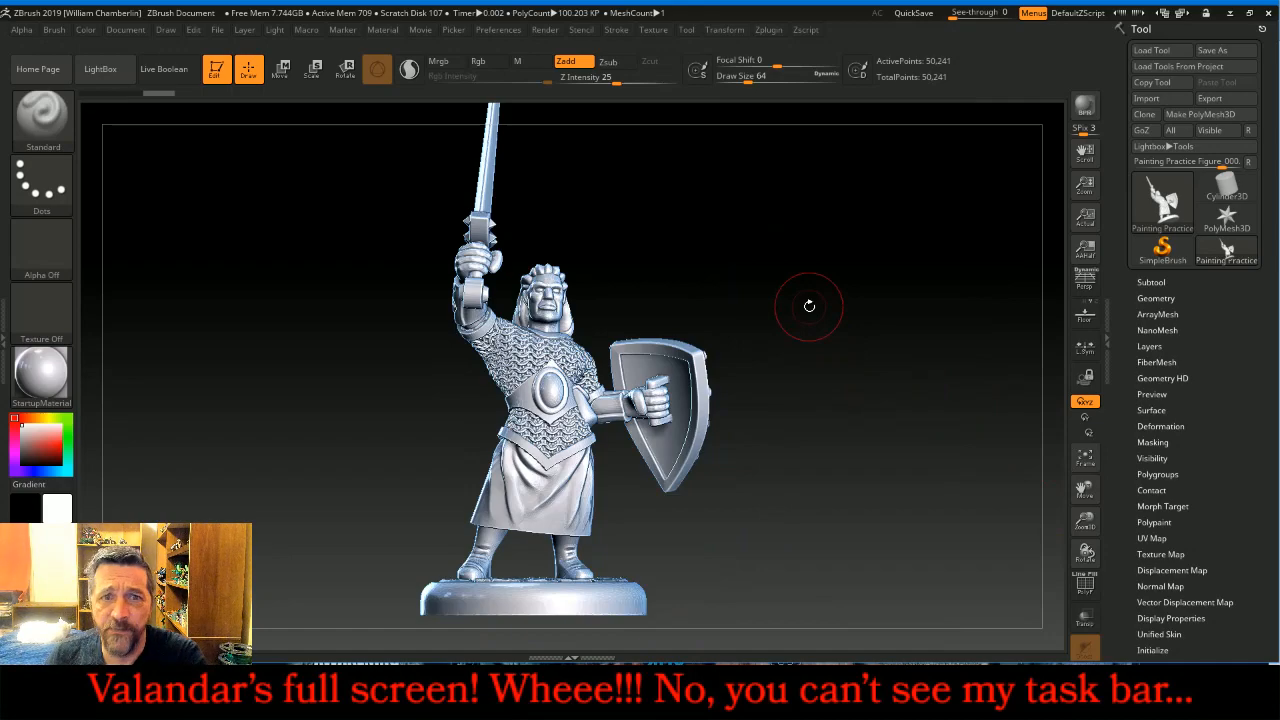
# Examine the figure's long hair from behind, and its face, raised sword arm and shield from the front.
pyautogui.moveTo(810, 297)
pyautogui.mouseDown()
pyautogui.moveTo(950, 320)
pyautogui.moveTo(812, 314)
pyautogui.moveTo(933, 335)
pyautogui.mouseUp()
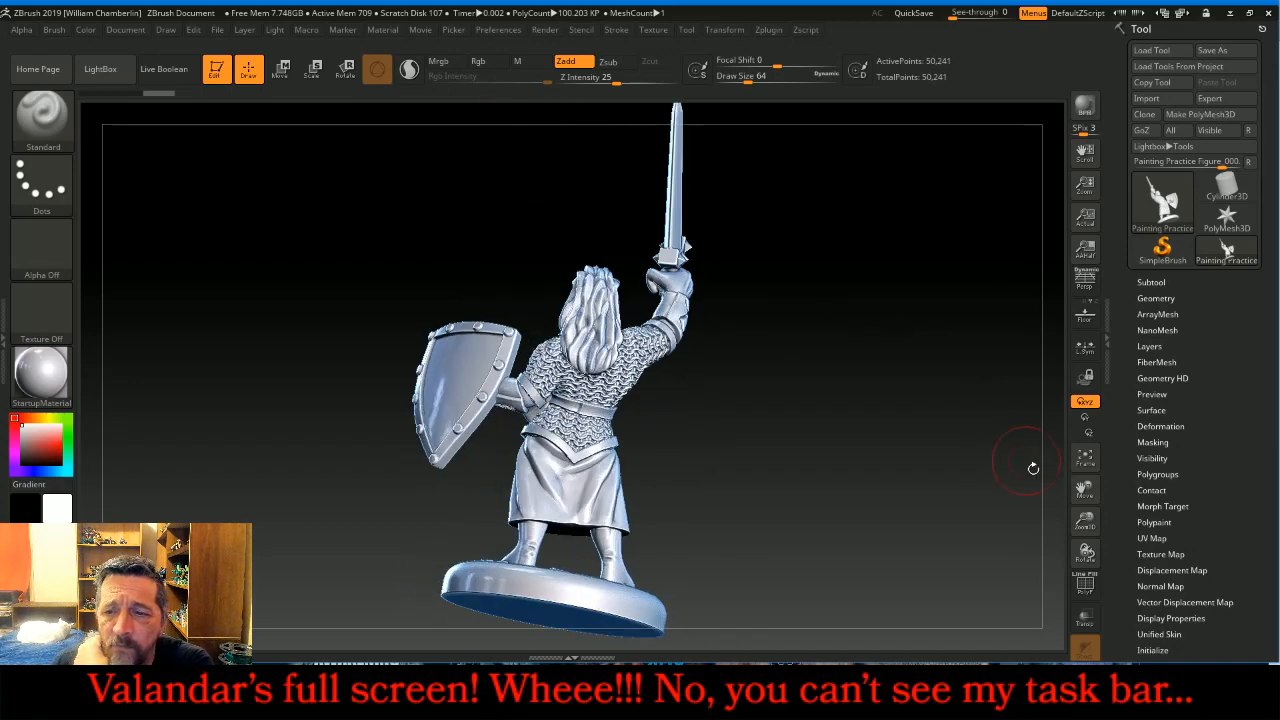
pyautogui.moveTo(1086, 520)
pyautogui.mouseDown()
pyautogui.moveTo(1006, 460)
pyautogui.moveTo(984, 480)
pyautogui.mouseUp()
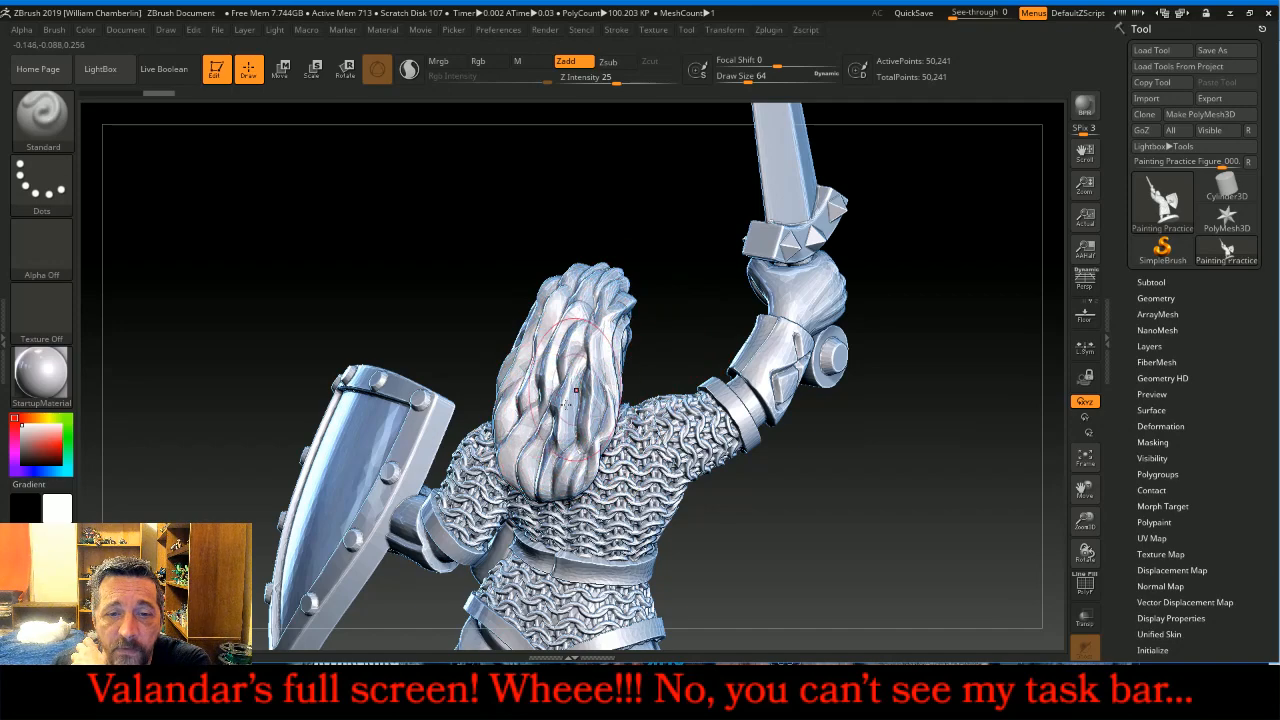
pyautogui.moveTo(848, 524)
pyautogui.mouseDown()
pyautogui.moveTo(880, 541)
pyautogui.moveTo(827, 495)
pyautogui.mouseUp()
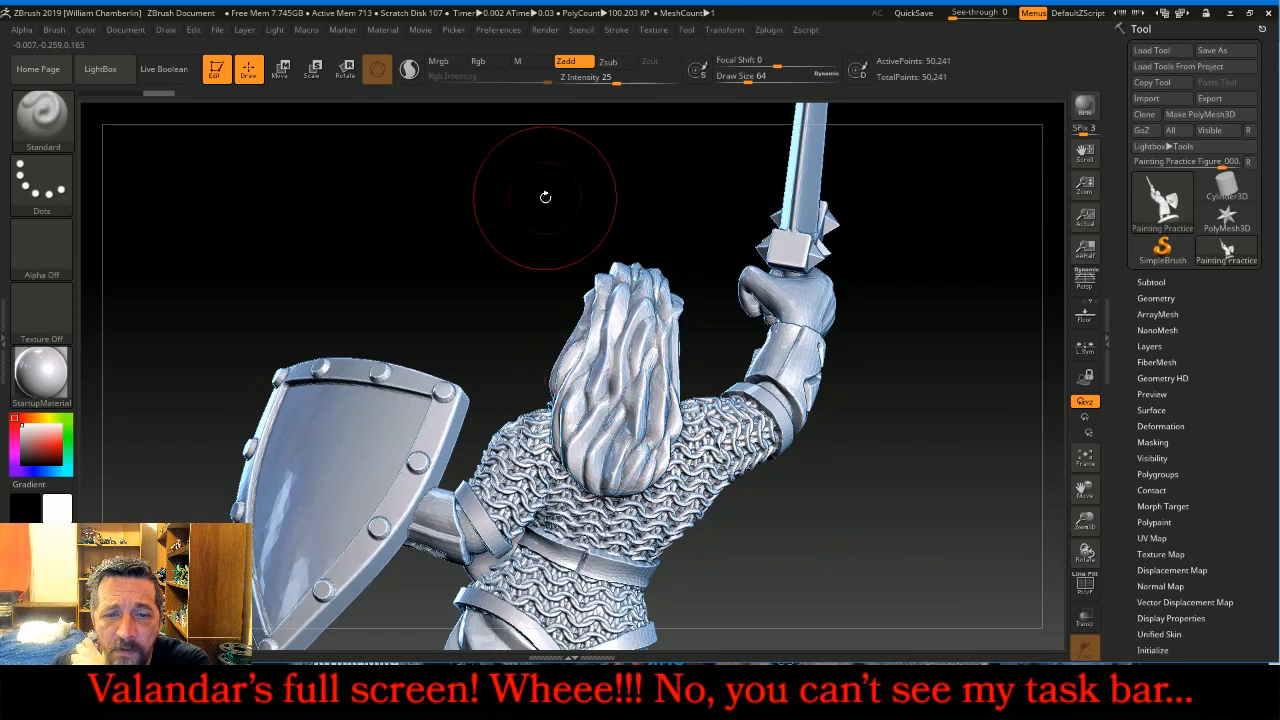
pyautogui.moveTo(545, 197); pyautogui.dragTo(592, 259)
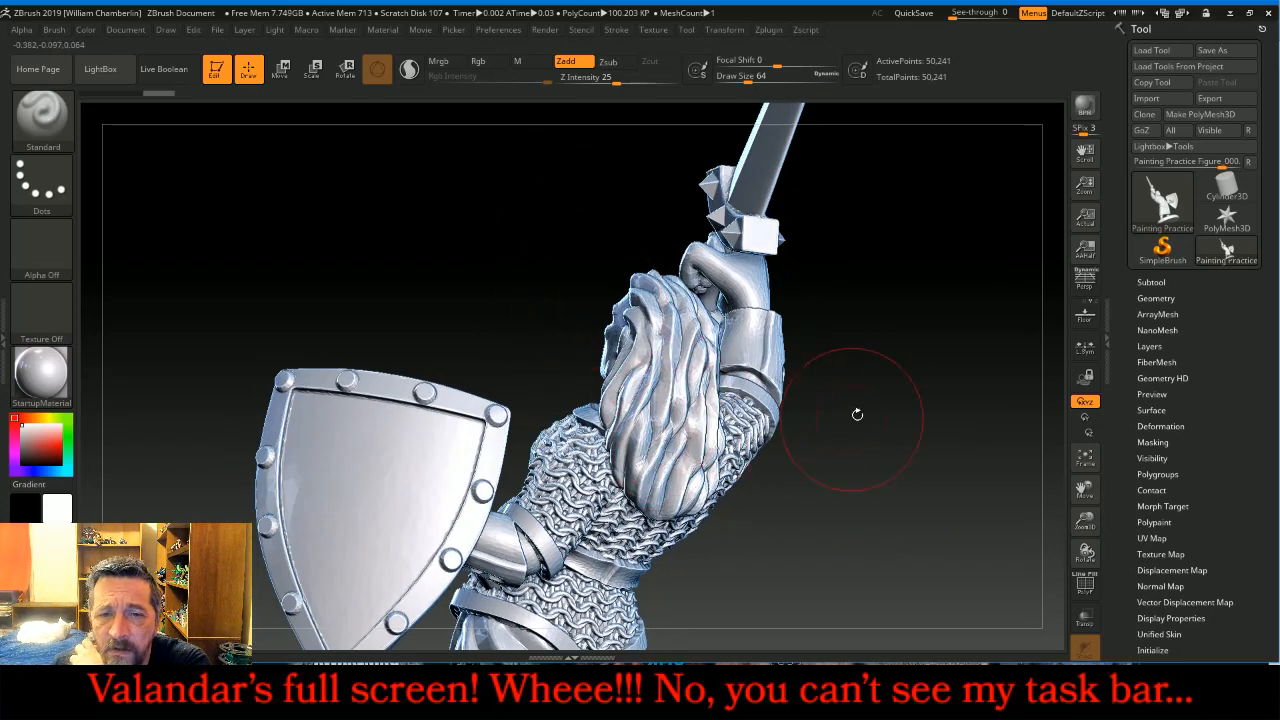
pyautogui.moveTo(857, 414)
pyautogui.mouseDown()
pyautogui.moveTo(815, 458)
pyautogui.moveTo(882, 370)
pyautogui.moveTo(886, 437)
pyautogui.moveTo(870, 459)
pyautogui.moveTo(848, 291)
pyautogui.mouseUp()
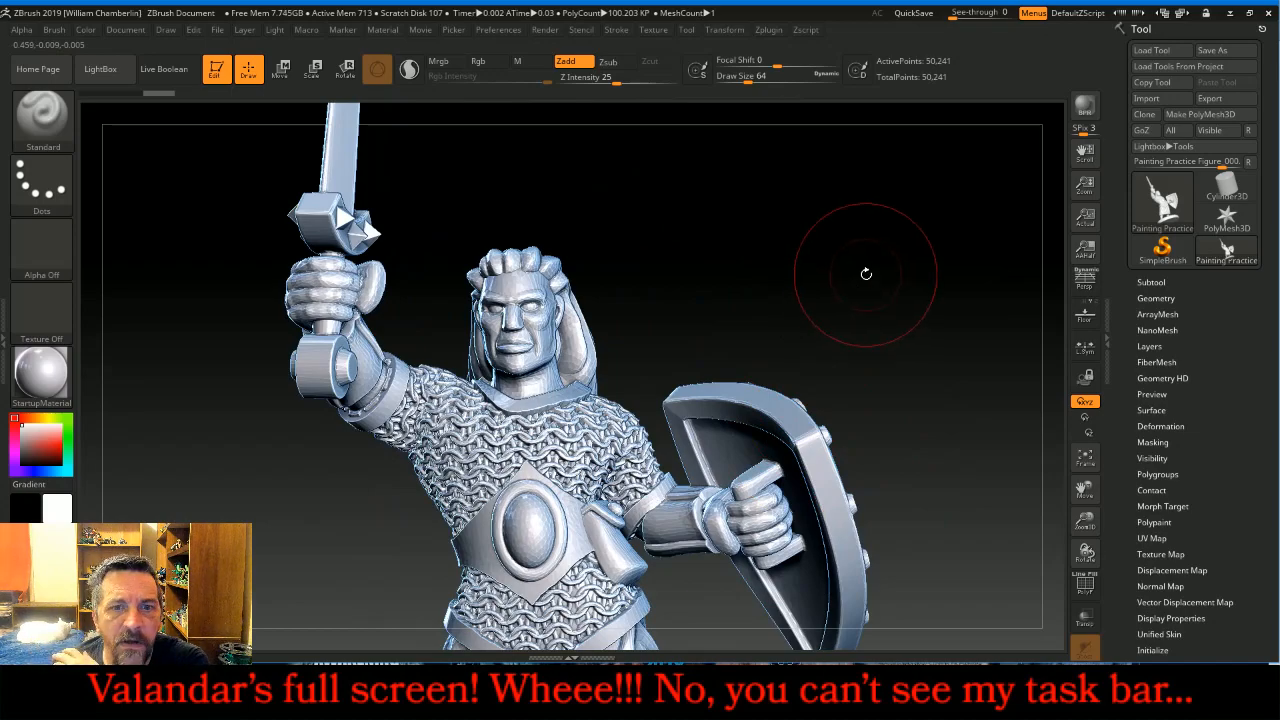
pyautogui.moveTo(866, 273)
pyautogui.mouseDown()
pyautogui.moveTo(986, 289)
pyautogui.moveTo(862, 284)
pyautogui.mouseUp()
pyautogui.moveTo(963, 363)
pyautogui.mouseDown()
pyautogui.moveTo(989, 349)
pyautogui.moveTo(960, 333)
pyautogui.moveTo(893, 388)
pyautogui.moveTo(984, 353)
pyautogui.mouseUp()
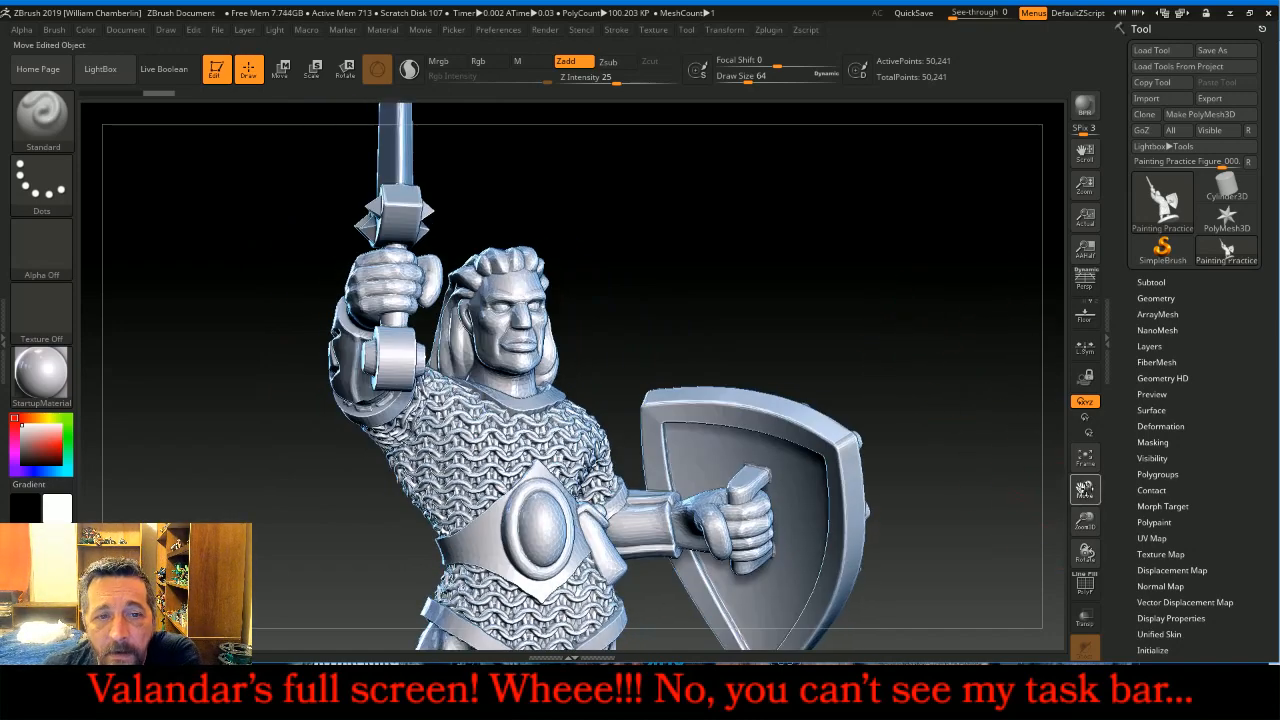
pyautogui.moveTo(1085, 489); pyautogui.dragTo(1181, 541)
pyautogui.moveTo(998, 335)
pyautogui.mouseDown()
pyautogui.moveTo(960, 345)
pyautogui.moveTo(1021, 392)
pyautogui.mouseUp()
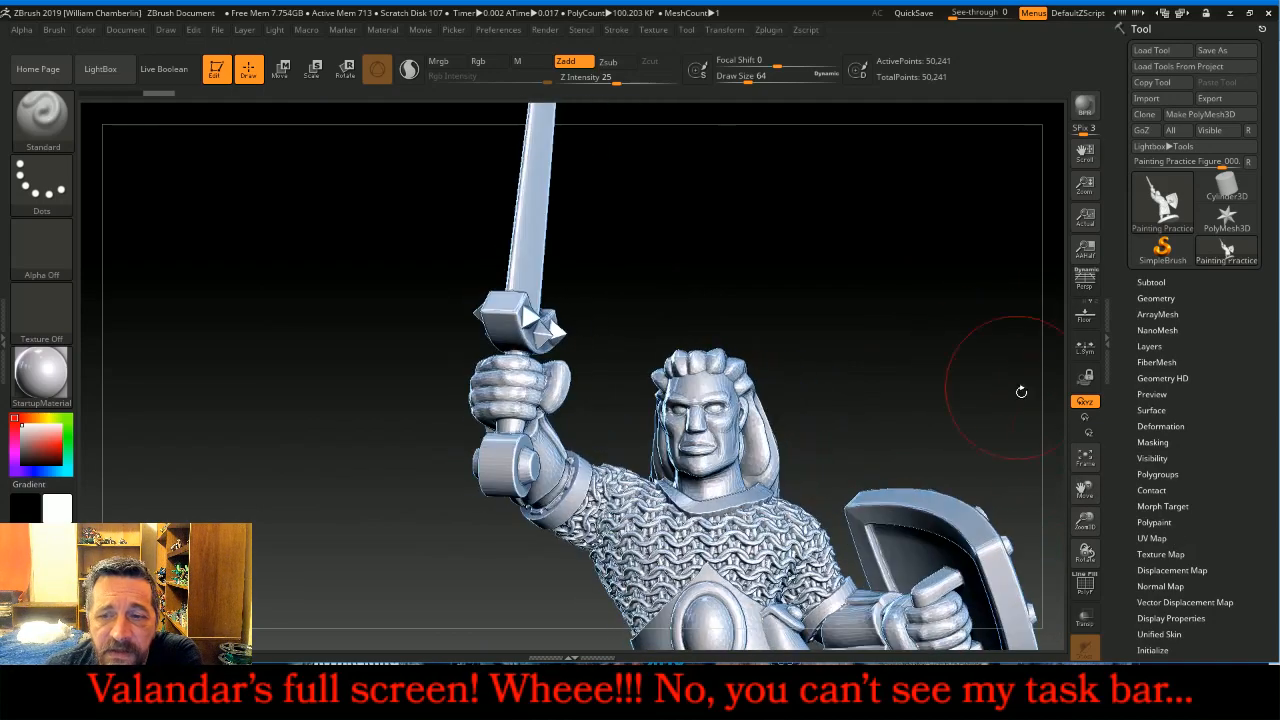
# Inspect the figure's lower body and the wooden plank detail of its round base from the front and above.
pyautogui.moveTo(1086, 489); pyautogui.dragTo(1032, 335)
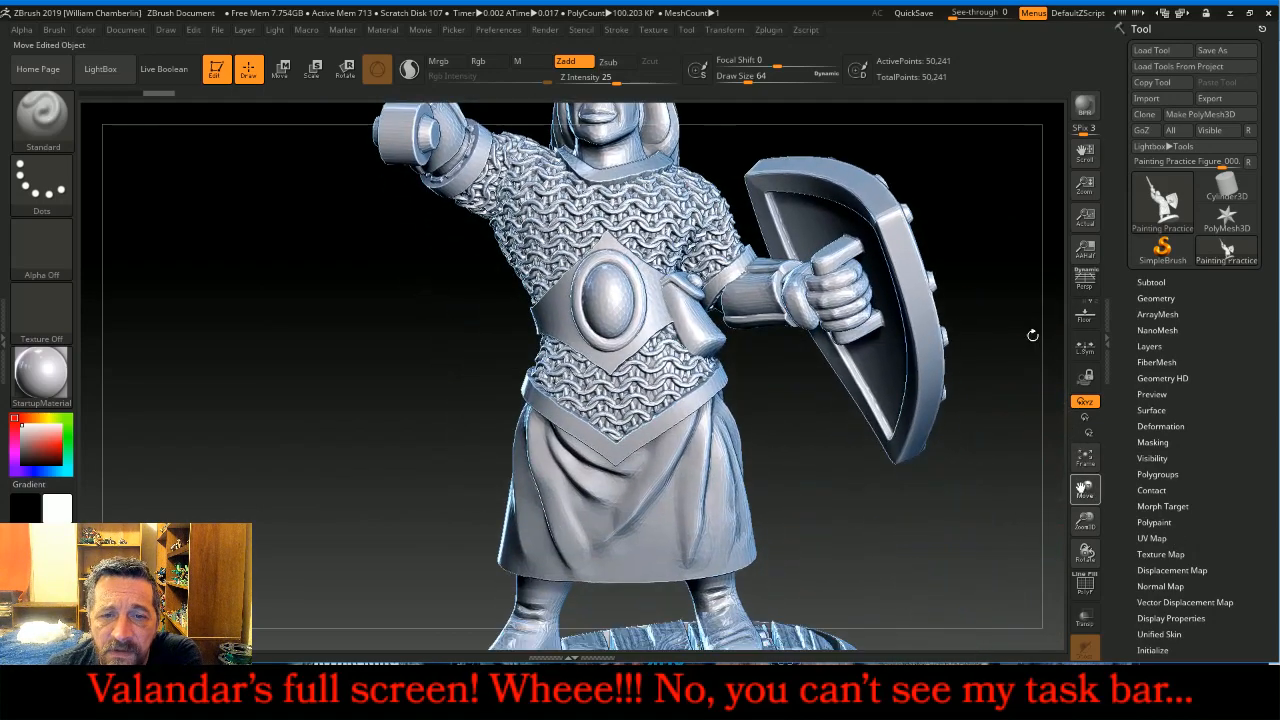
pyautogui.moveTo(867, 523)
pyautogui.mouseDown()
pyautogui.moveTo(1016, 521)
pyautogui.moveTo(860, 514)
pyautogui.moveTo(924, 499)
pyautogui.moveTo(853, 526)
pyautogui.moveTo(1046, 505)
pyautogui.moveTo(1078, 450)
pyautogui.moveTo(1072, 430)
pyautogui.mouseUp()
pyautogui.moveTo(973, 430)
pyautogui.mouseDown()
pyautogui.moveTo(958, 424)
pyautogui.moveTo(971, 409)
pyautogui.moveTo(956, 417)
pyautogui.moveTo(967, 427)
pyautogui.moveTo(909, 421)
pyautogui.moveTo(960, 416)
pyautogui.moveTo(942, 430)
pyautogui.mouseUp()
pyautogui.moveTo(846, 434)
pyautogui.mouseDown()
pyautogui.moveTo(905, 391)
pyautogui.moveTo(1064, 352)
pyautogui.mouseUp()
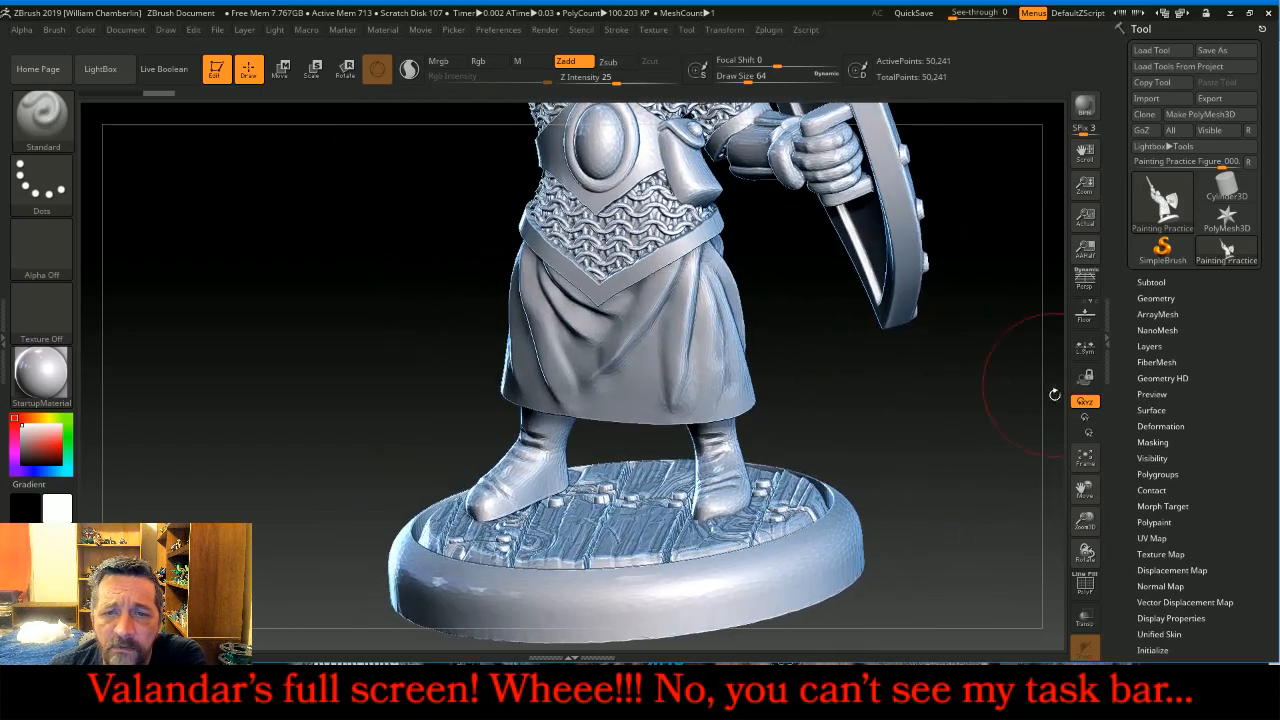
pyautogui.click(1085, 458)
pyautogui.moveTo(901, 448); pyautogui.dragTo(903, 532)
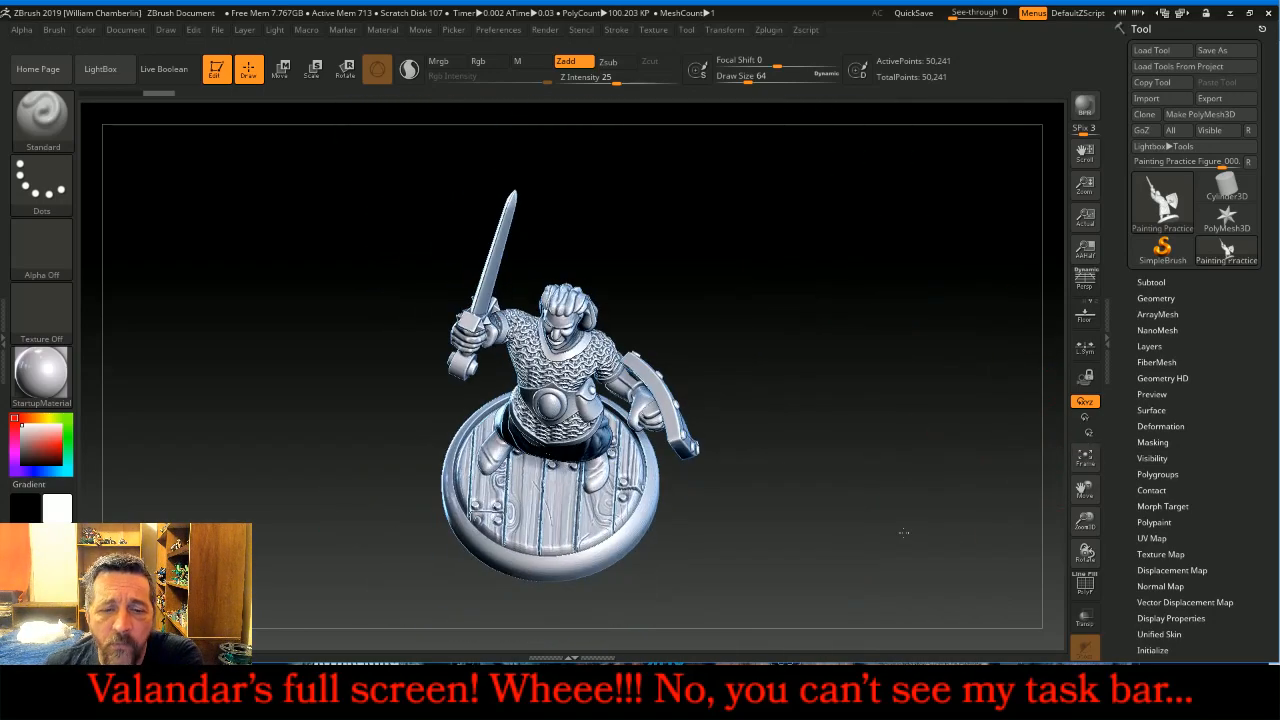
pyautogui.moveTo(1085, 521); pyautogui.dragTo(1124, 401)
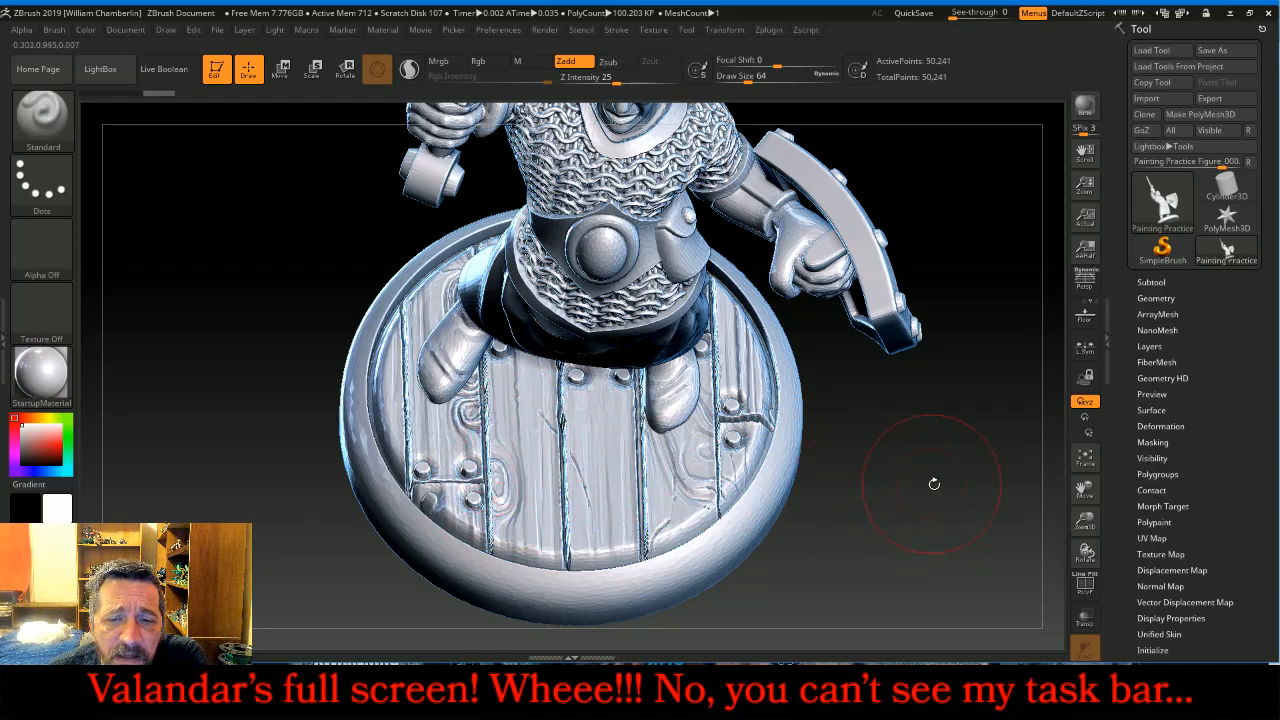
pyautogui.moveTo(929, 481)
pyautogui.mouseDown()
pyautogui.moveTo(930, 549)
pyautogui.moveTo(929, 495)
pyautogui.moveTo(850, 536)
pyautogui.mouseUp()
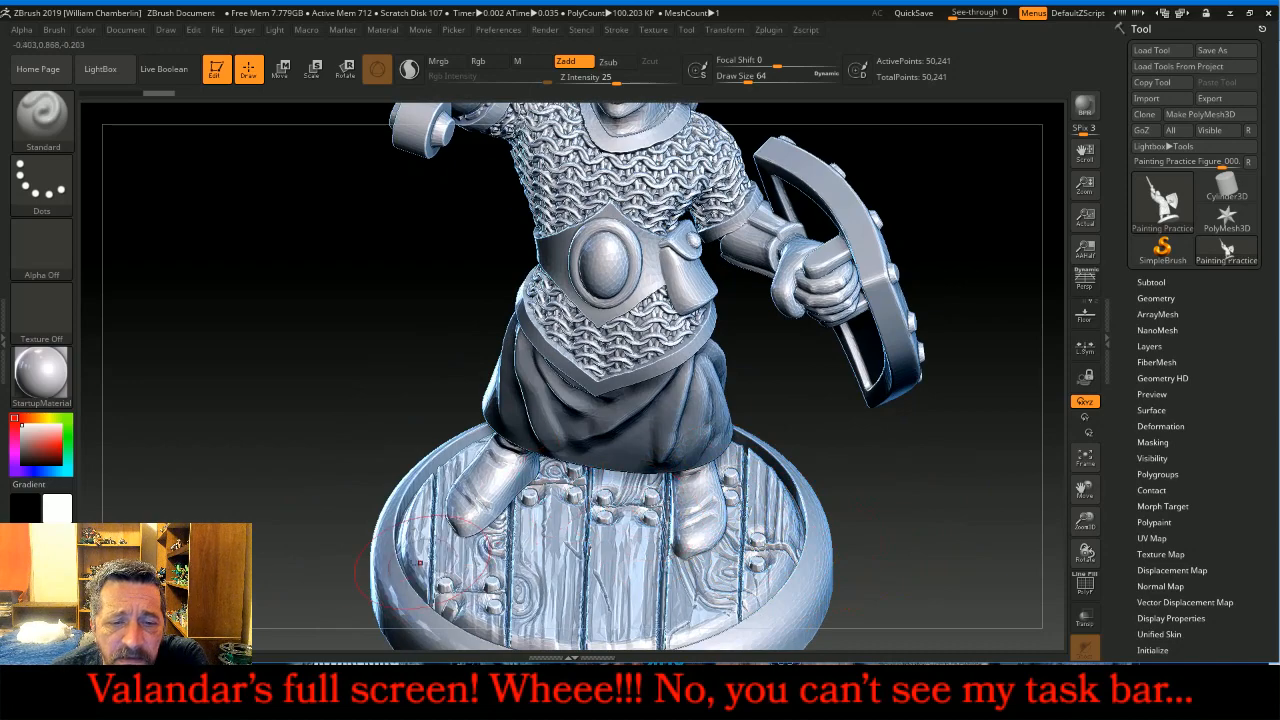
pyautogui.moveTo(944, 545)
pyautogui.mouseDown()
pyautogui.moveTo(949, 457)
pyautogui.moveTo(979, 456)
pyautogui.moveTo(880, 431)
pyautogui.moveTo(902, 434)
pyautogui.moveTo(757, 432)
pyautogui.moveTo(827, 435)
pyautogui.moveTo(801, 439)
pyautogui.mouseUp()
pyautogui.click(1085, 457)
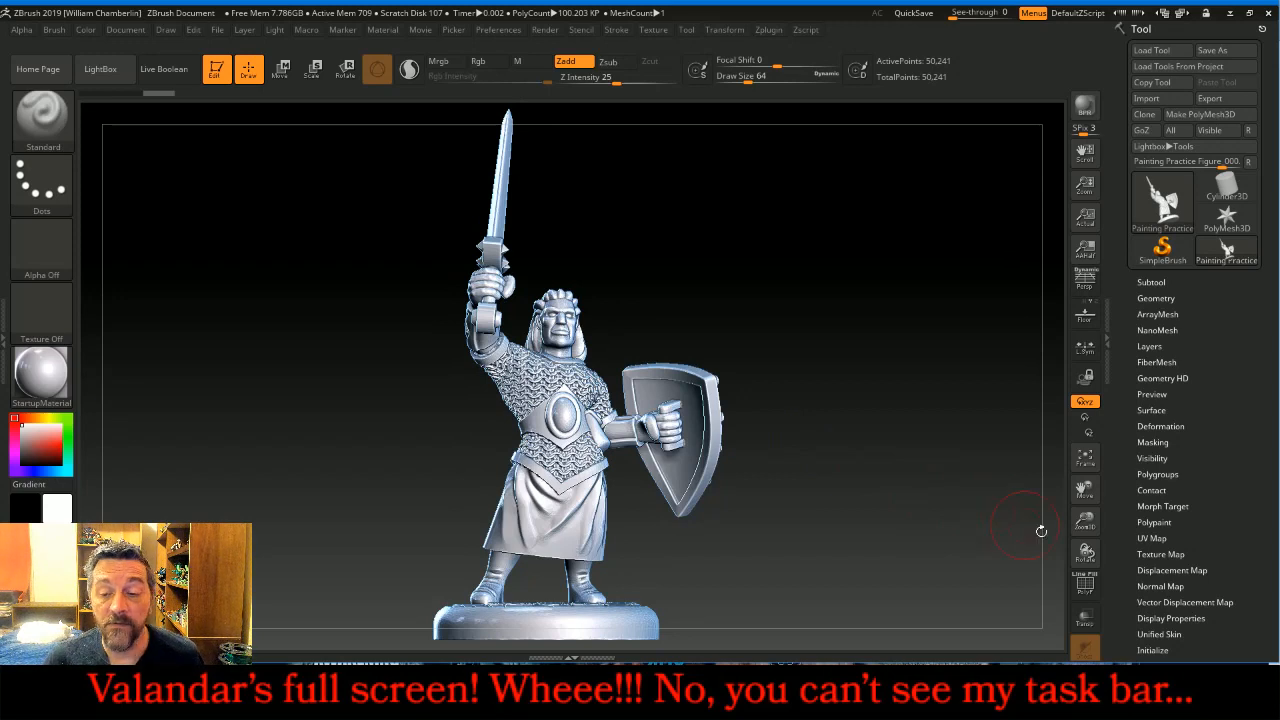
# Compare the figure at a small viewing size, close up and fully framed, including the sword from the side.
pyautogui.moveTo(1085, 522); pyautogui.dragTo(1085, 535)
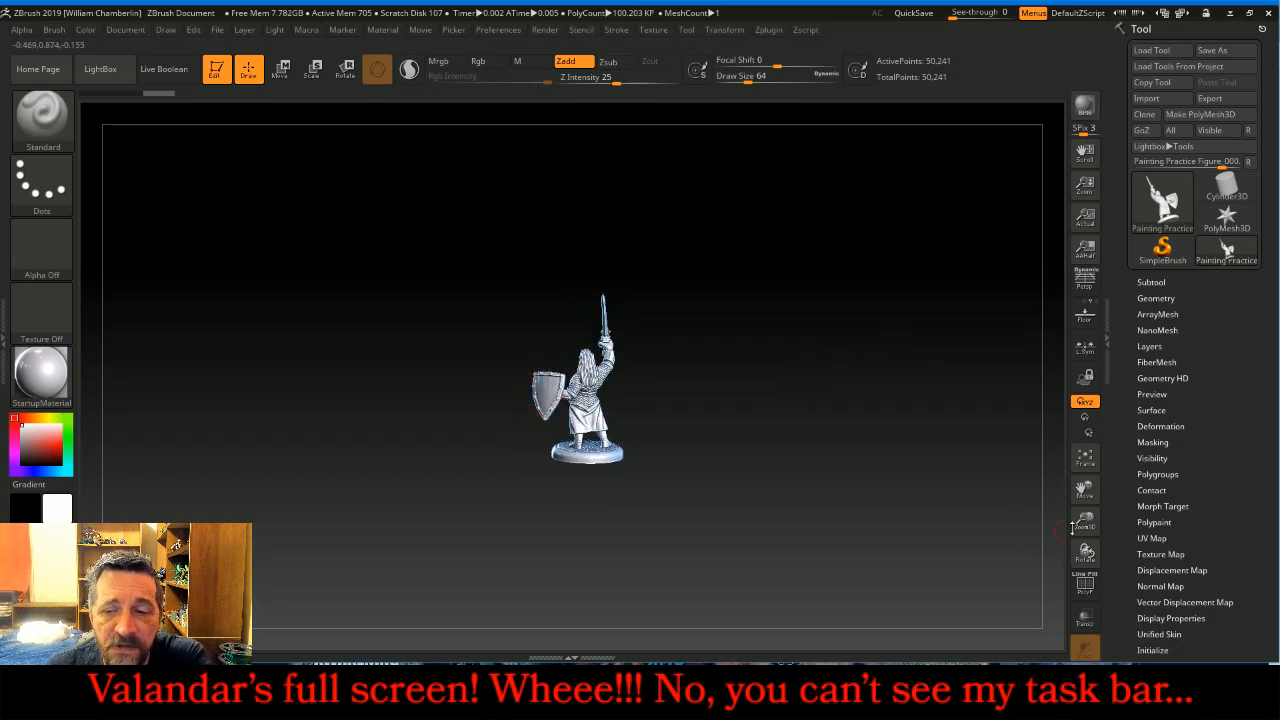
pyautogui.click(1085, 457)
pyautogui.moveTo(957, 483)
pyautogui.mouseDown()
pyautogui.moveTo(1056, 492)
pyautogui.moveTo(962, 494)
pyautogui.moveTo(1045, 490)
pyautogui.moveTo(909, 471)
pyautogui.mouseUp()
pyautogui.moveTo(1085, 520); pyautogui.dragTo(1089, 570)
pyautogui.moveTo(909, 349)
pyautogui.mouseDown()
pyautogui.moveTo(936, 362)
pyautogui.moveTo(807, 319)
pyautogui.moveTo(1031, 435)
pyautogui.mouseUp()
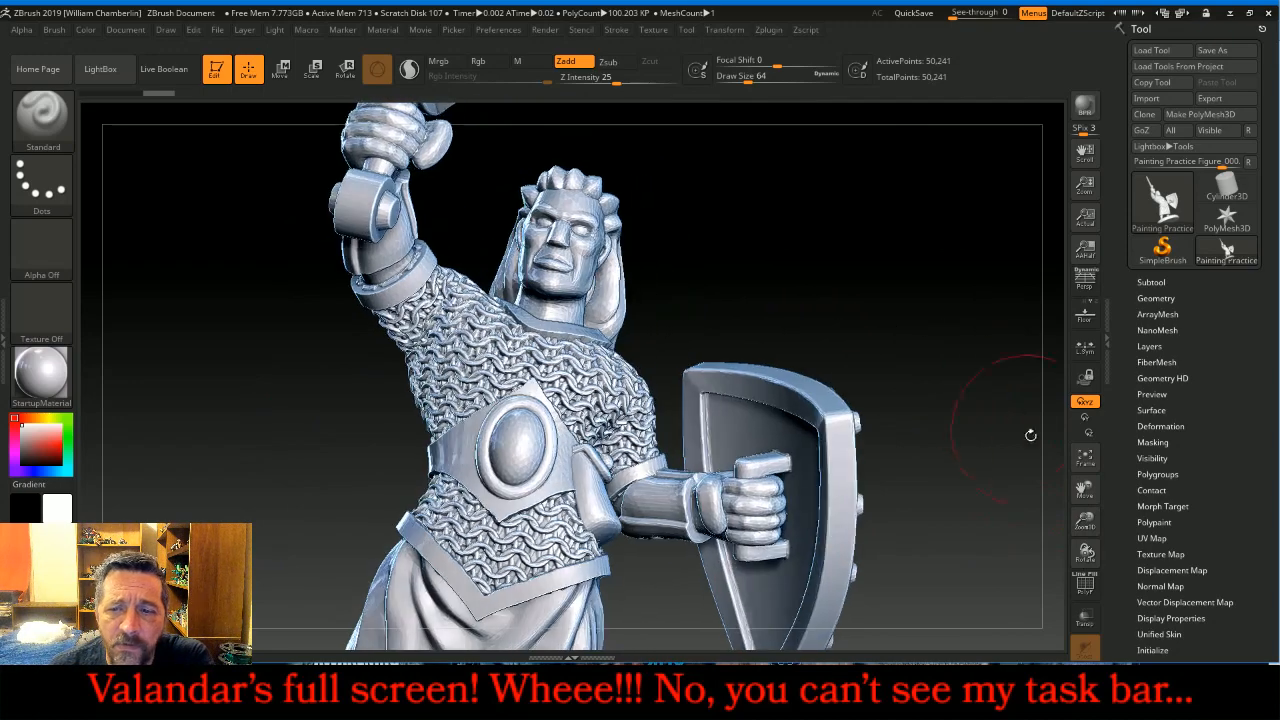
pyautogui.click(1085, 459)
pyautogui.moveTo(898, 394); pyautogui.dragTo(886, 386)
pyautogui.moveTo(845, 305); pyautogui.dragTo(915, 314)
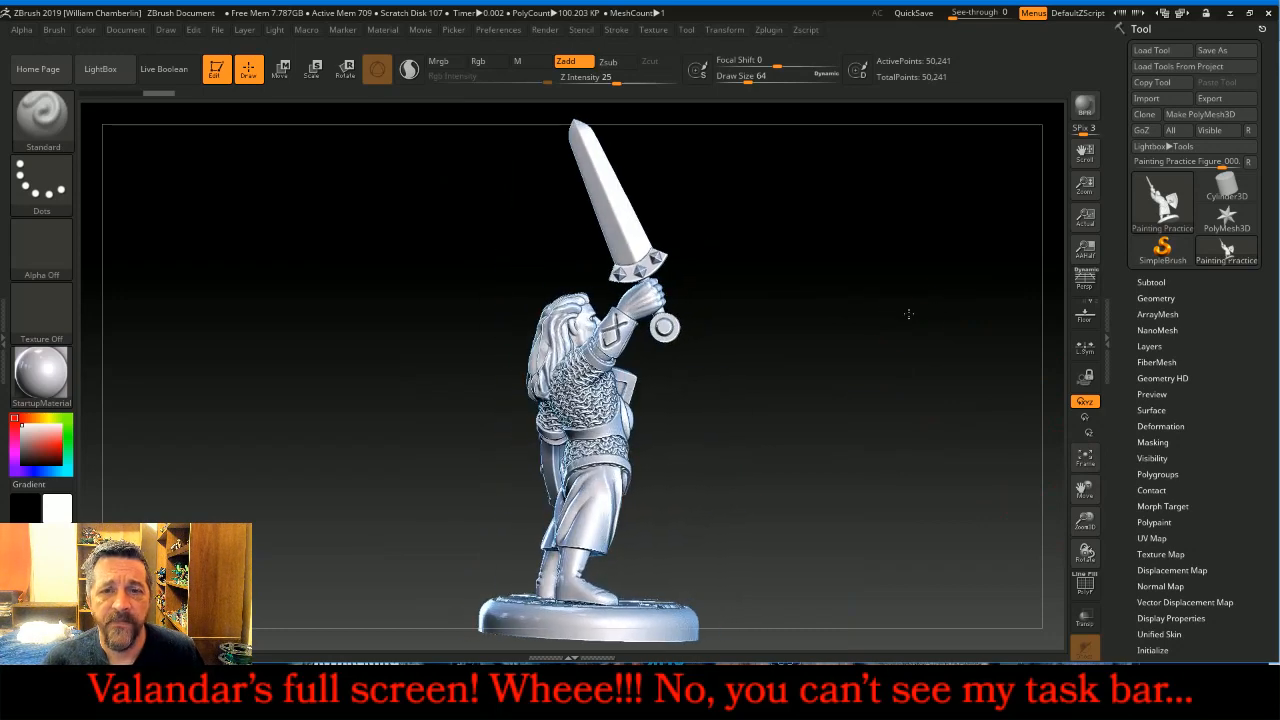
pyautogui.moveTo(1085, 491); pyautogui.dragTo(1011, 520)
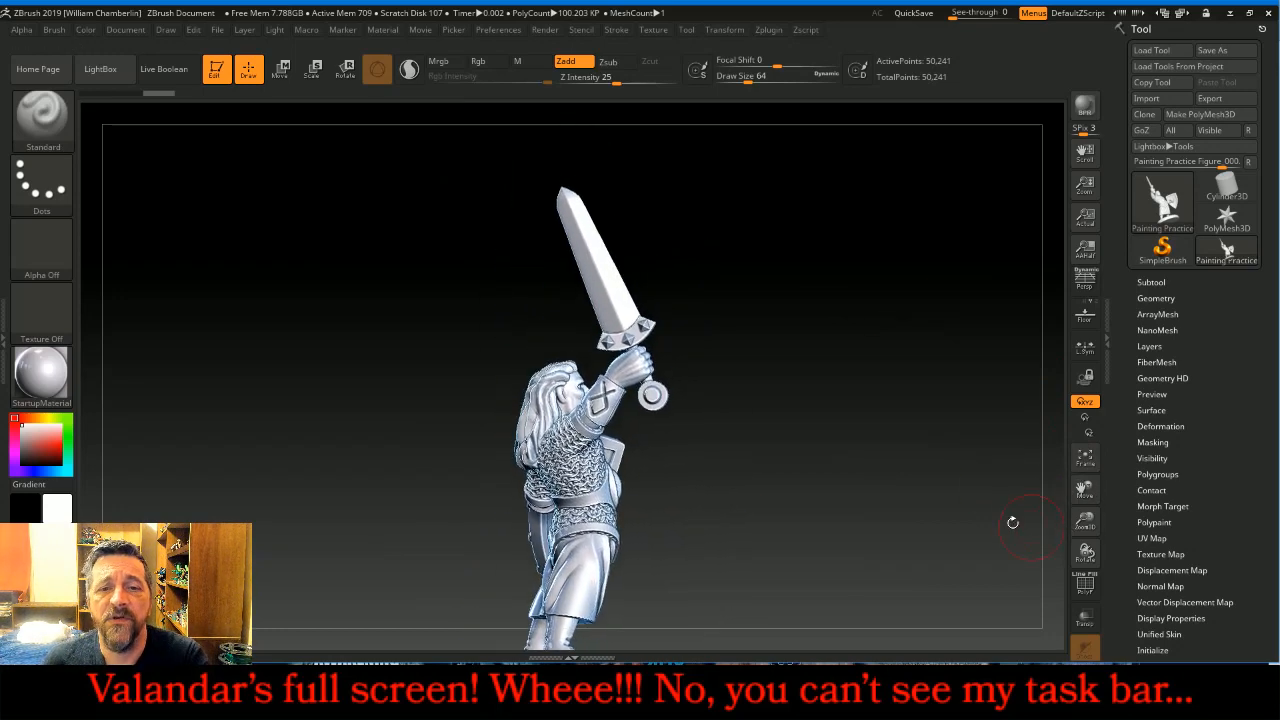
pyautogui.moveTo(886, 334); pyautogui.dragTo(880, 296)
pyautogui.click(1085, 457)
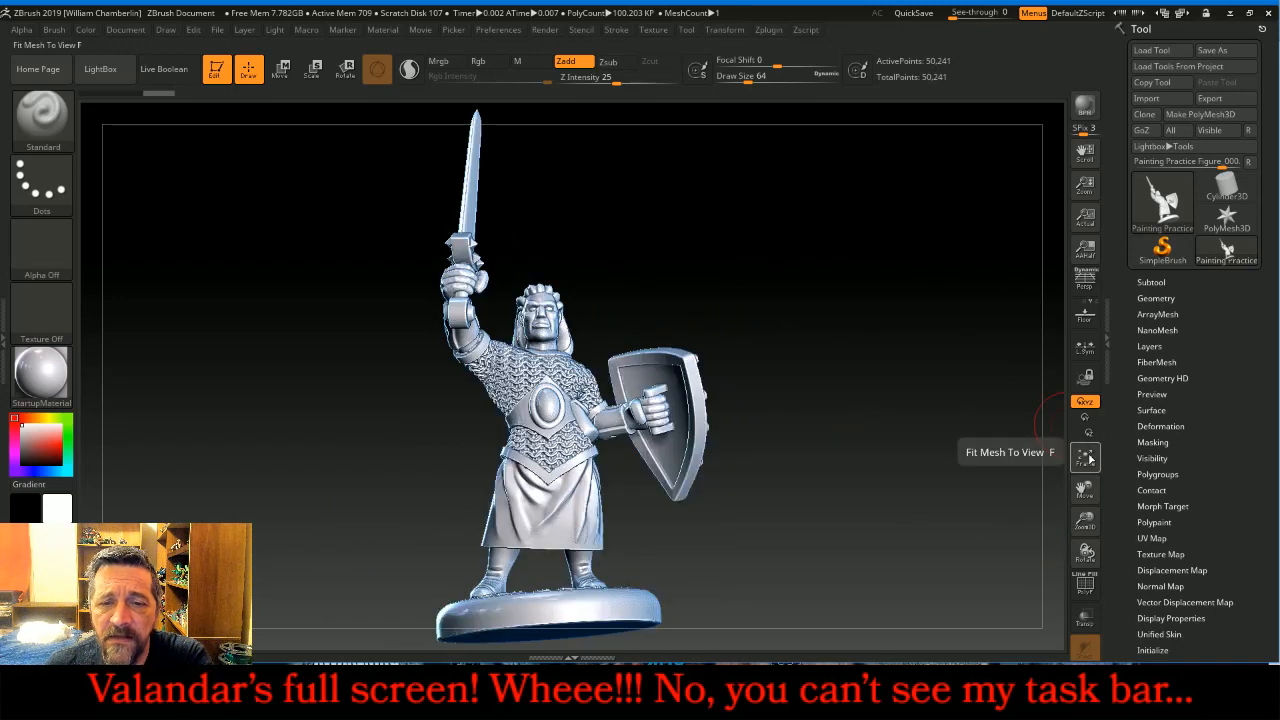
pyautogui.moveTo(971, 474); pyautogui.dragTo(952, 477)
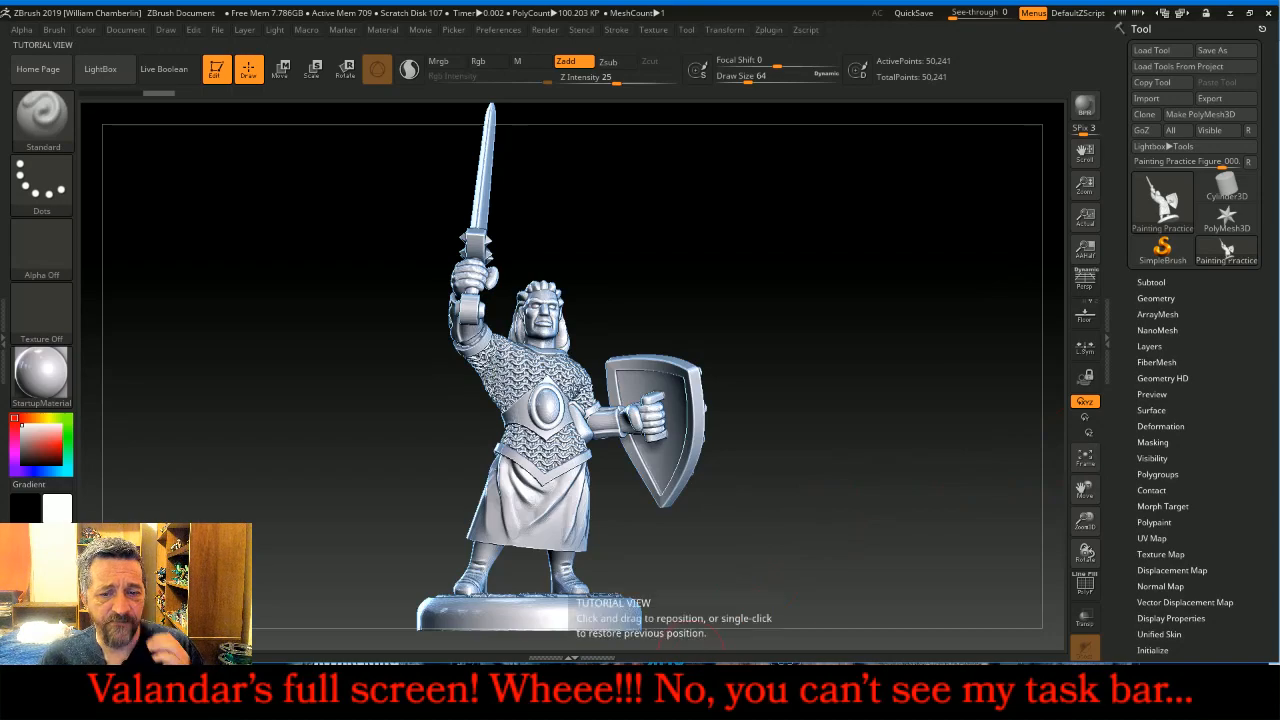